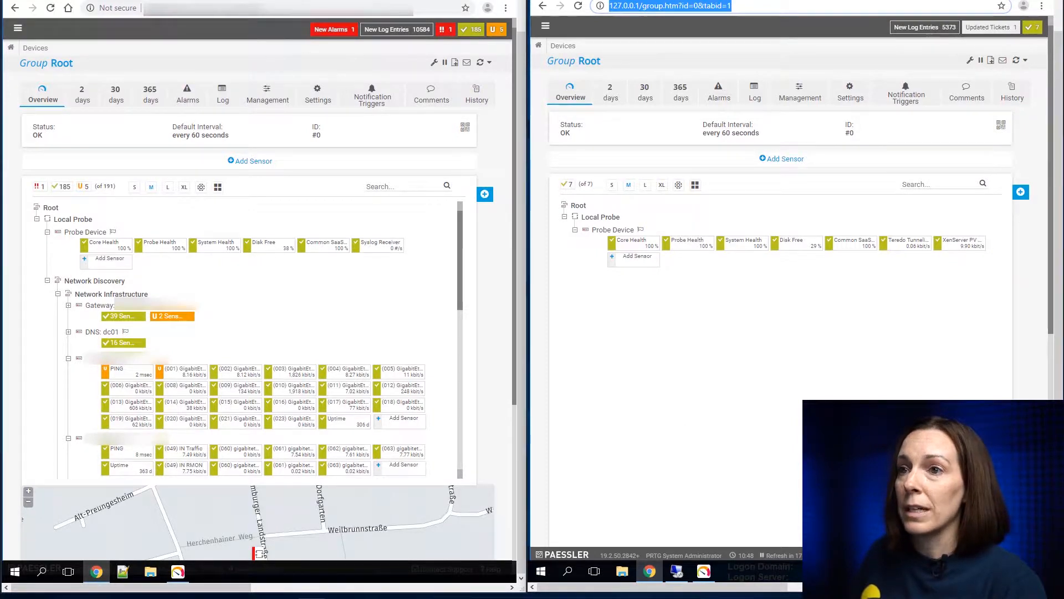
Step: View the licensing page and the System Status page on both PRTG servers
key("ctrl+v")
key("Return")
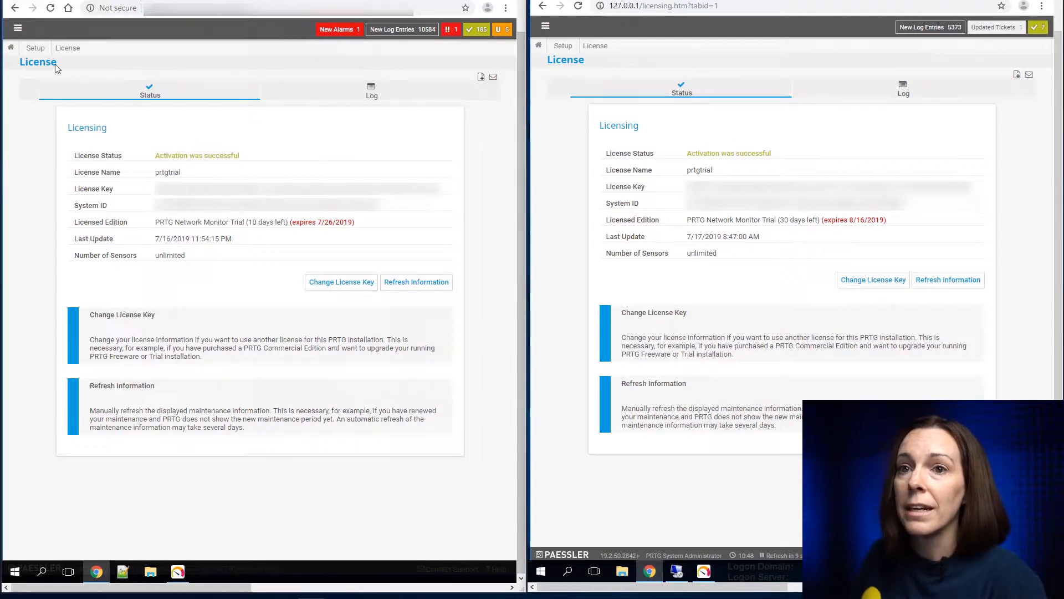
left_click(37, 49)
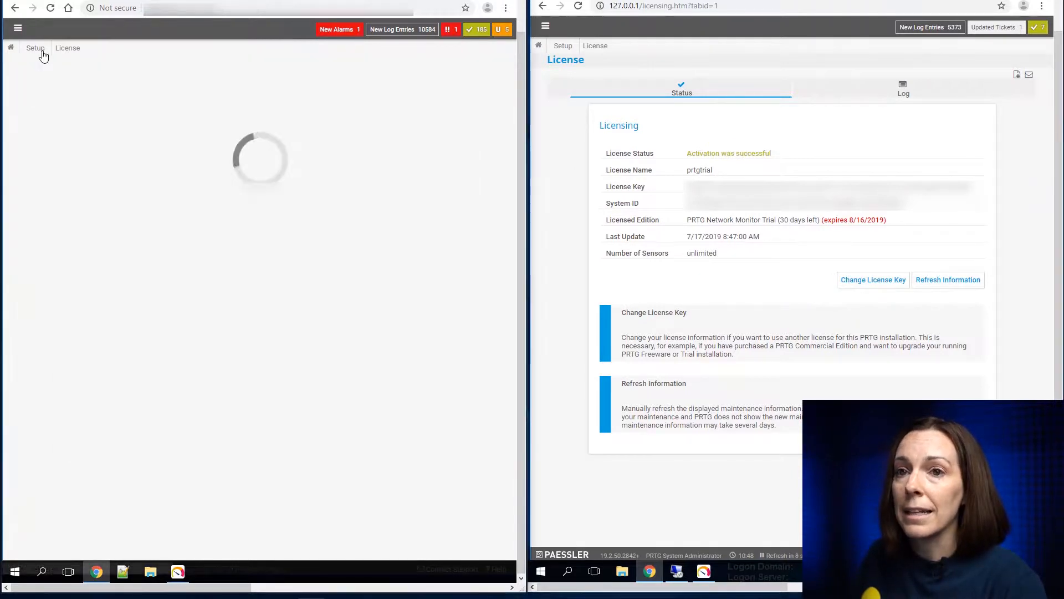
left_click(570, 46)
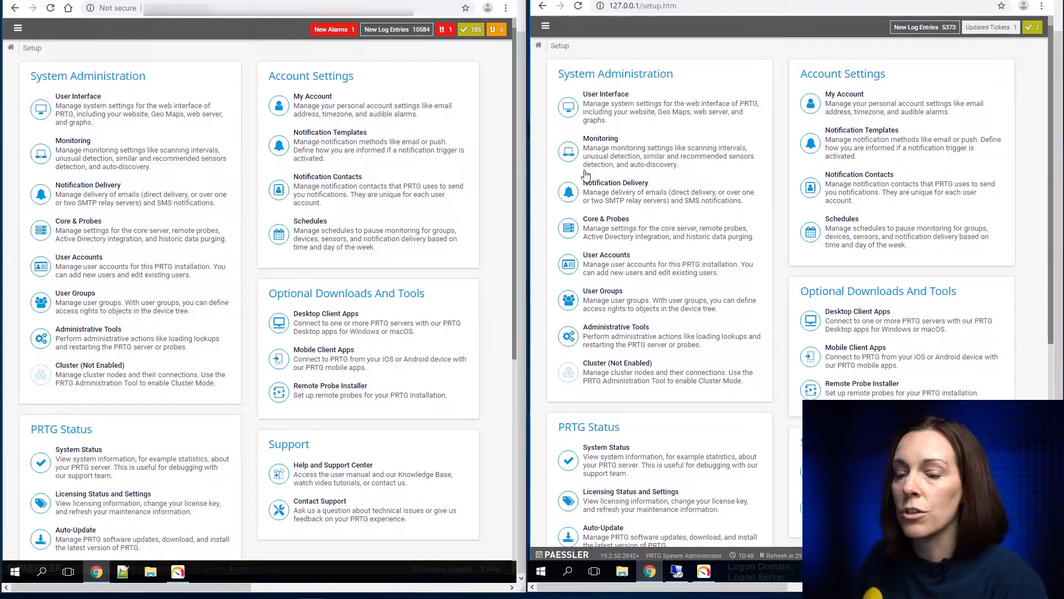
left_click(96, 453)
left_click(599, 447)
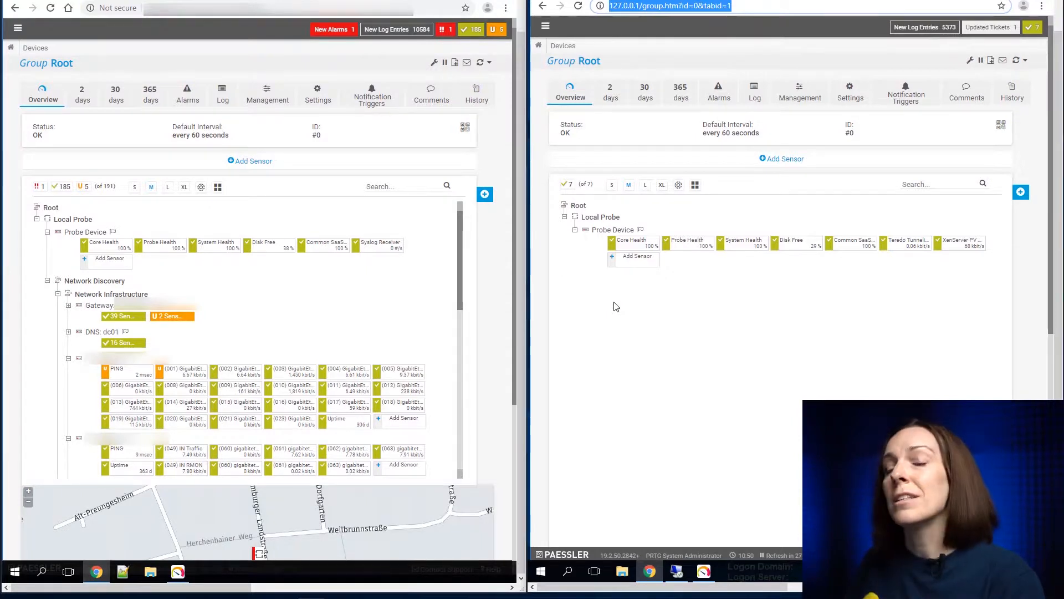
Step: Open the PRTG Administration Tool's cluster settings on the first server, and locate the tool in the PRTG Network Monitor program folder
left_click(178, 571)
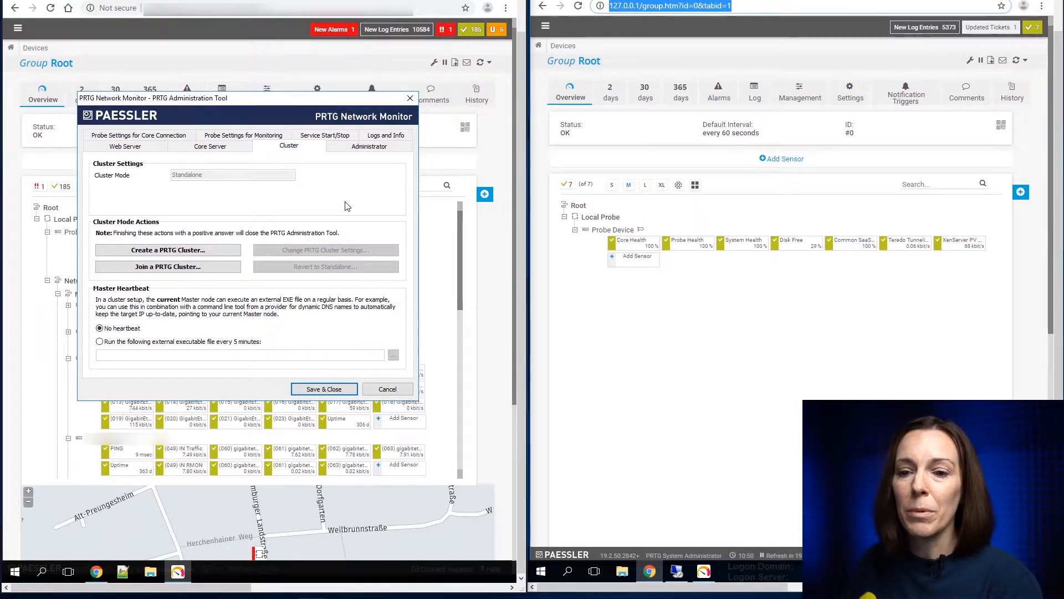
left_click(15, 571)
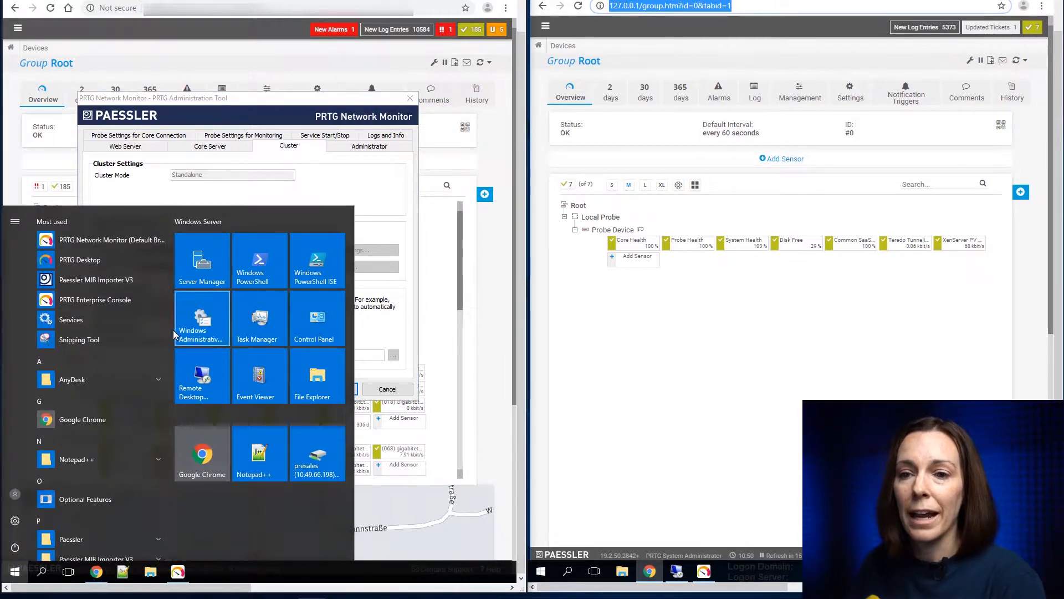
scroll(155, 397, "down", 4)
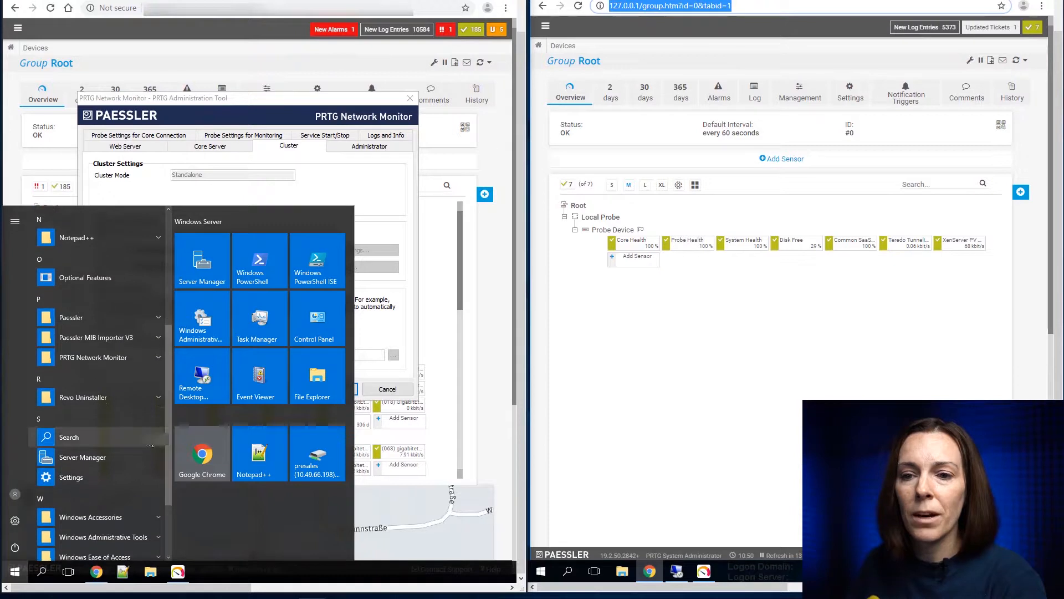
left_click(88, 357)
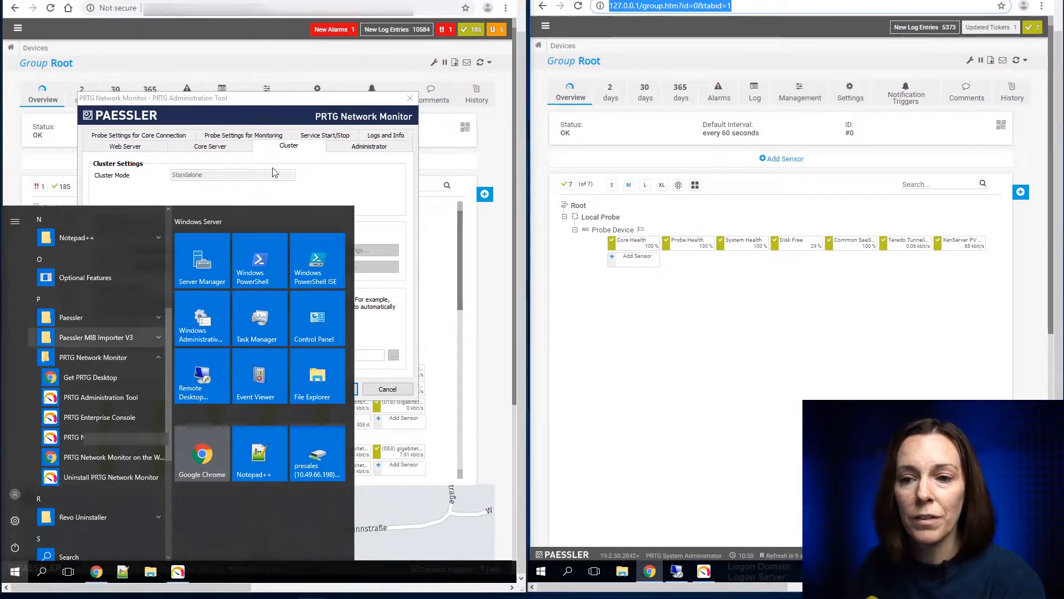
left_click(292, 99)
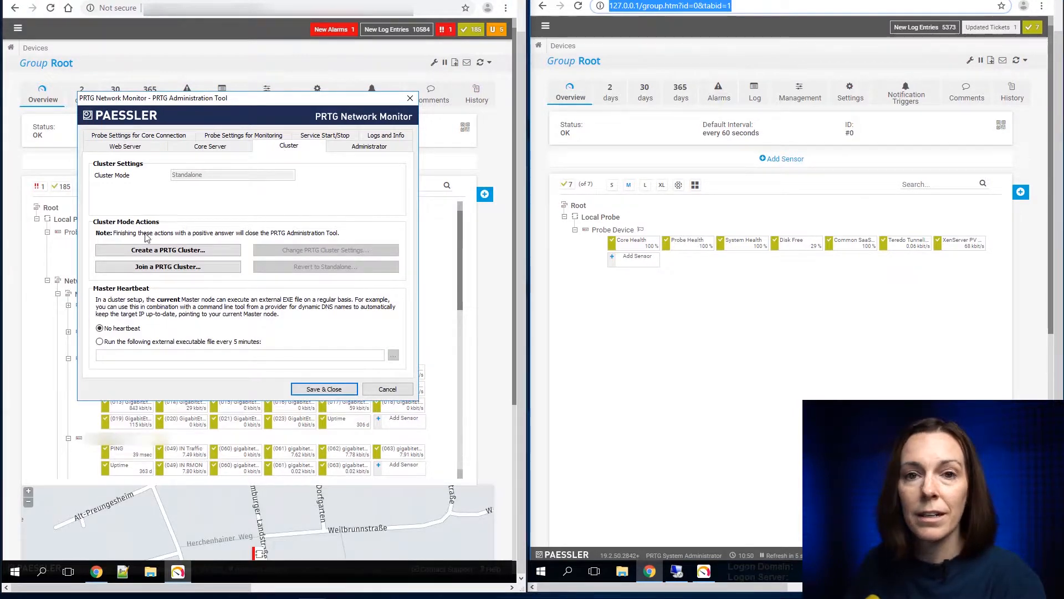
Step: Start creating a PRTG cluster on the first server, agreeing to convert its installation to the master node
left_click(157, 251)
left_click_drag(468, 215, 224, 198)
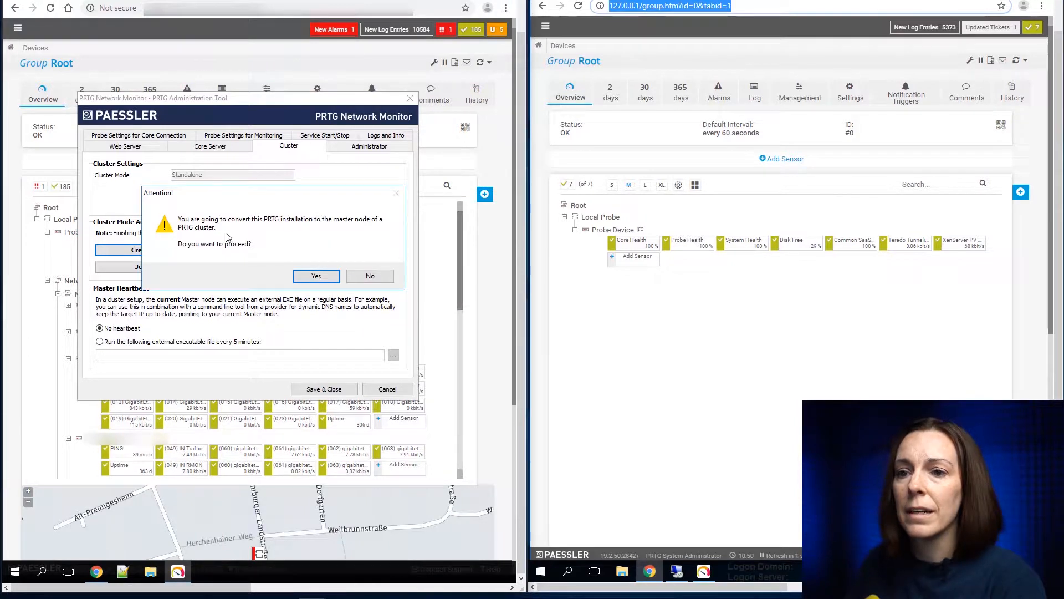
left_click(315, 276)
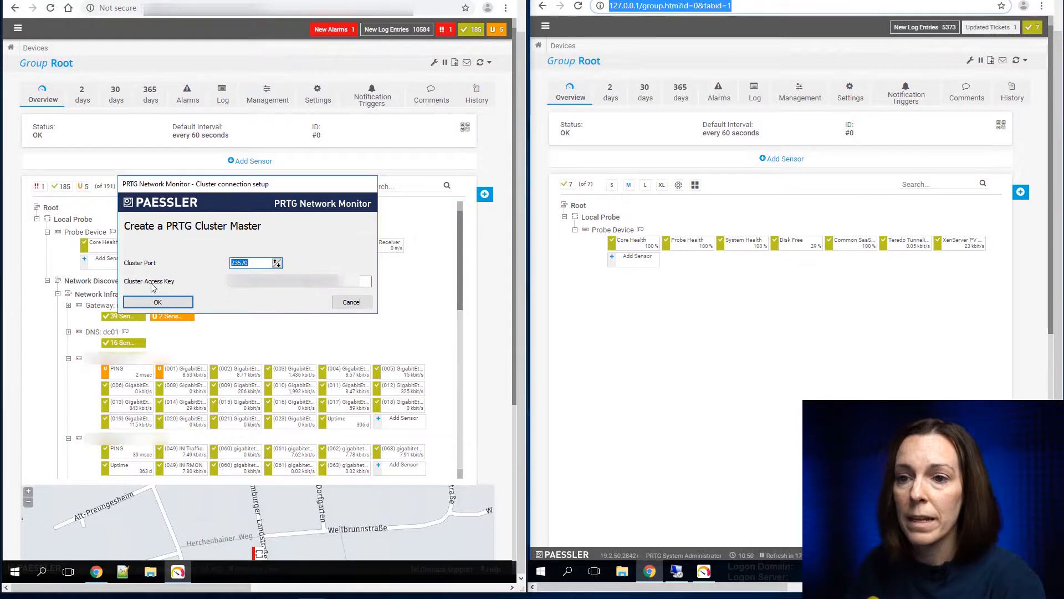
Step: Copy the cluster access key and create the cluster master on port 23570, acknowledging the service restart notice
left_click_drag(348, 282, 223, 284)
right_click(274, 281)
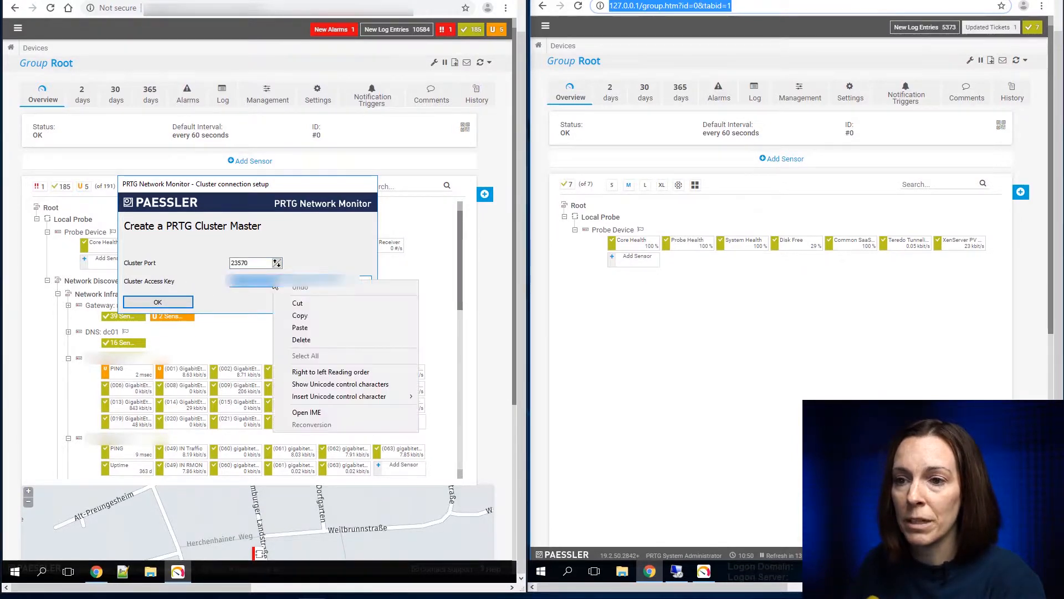
left_click(299, 315)
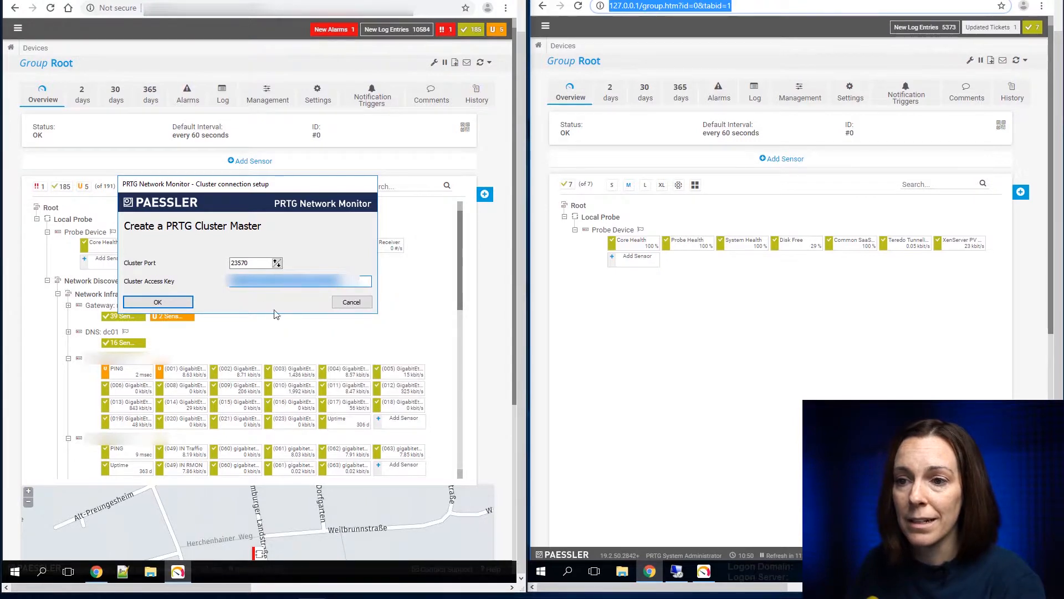
left_click(183, 304)
left_click_drag(486, 210, 219, 172)
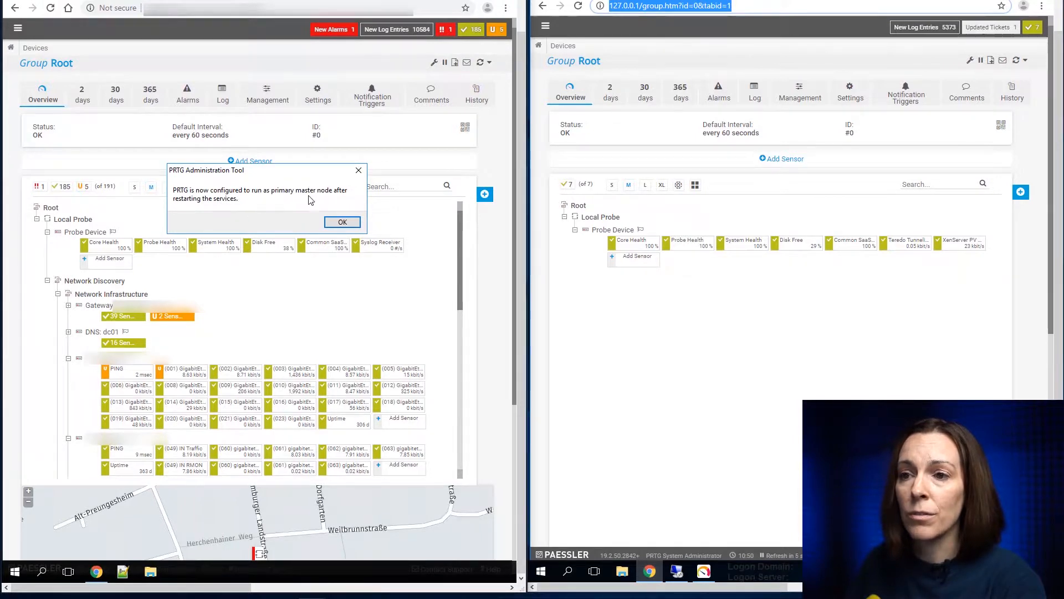
left_click(341, 222)
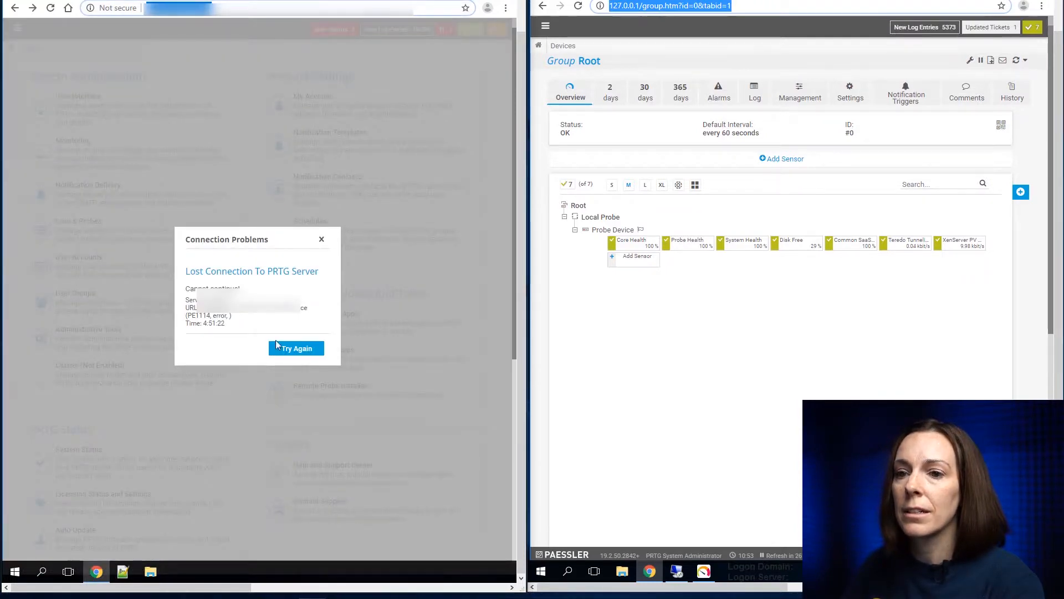
Step: Reconnect to the master's web interface and review its Cluster Node Setup, then return to the device overview
left_click(285, 349)
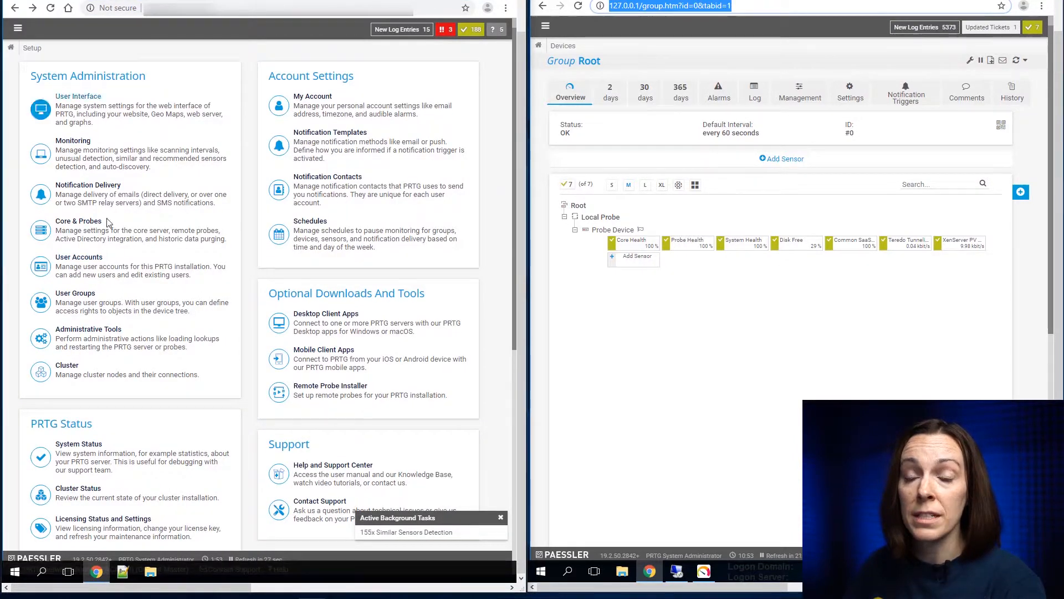
left_click(78, 375)
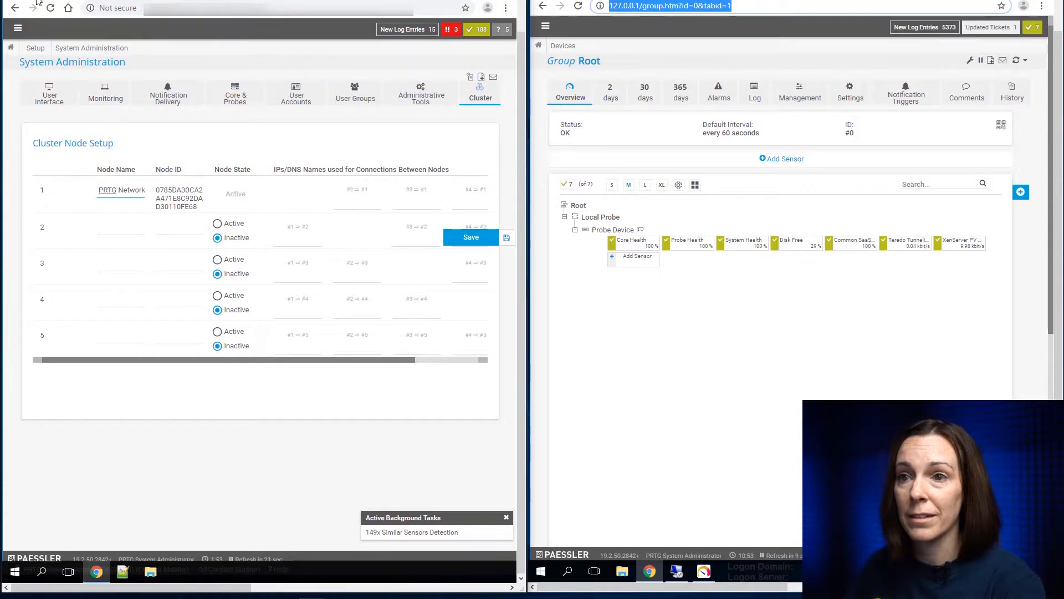
left_click(69, 1)
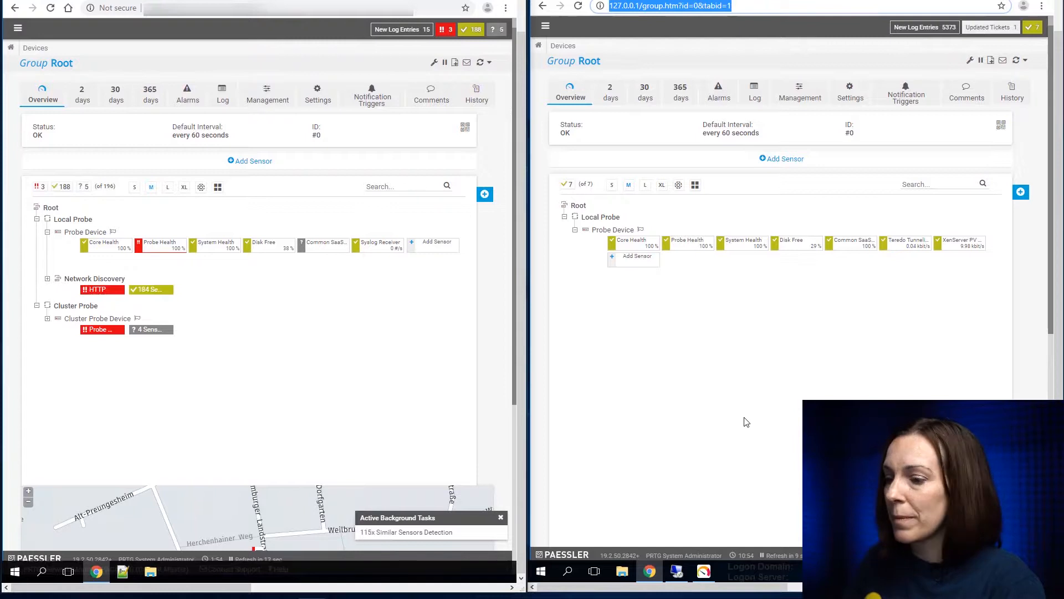
Step: Start joining the second server's installation to the PRTG cluster as a failover node, and enter the master's address
left_click(702, 572)
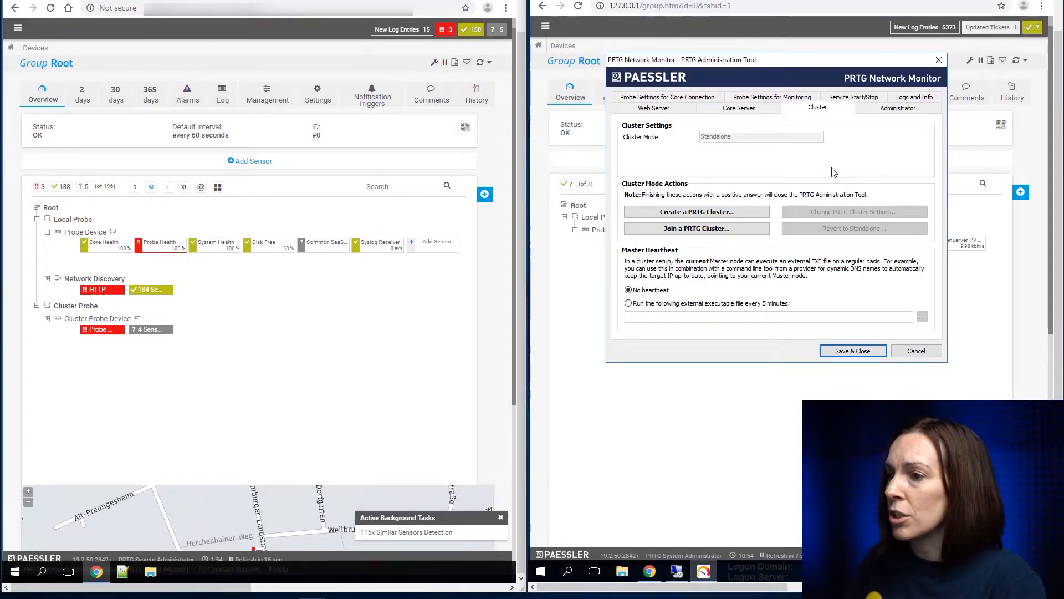
left_click(689, 229)
left_click_drag(939, 209, 629, 168)
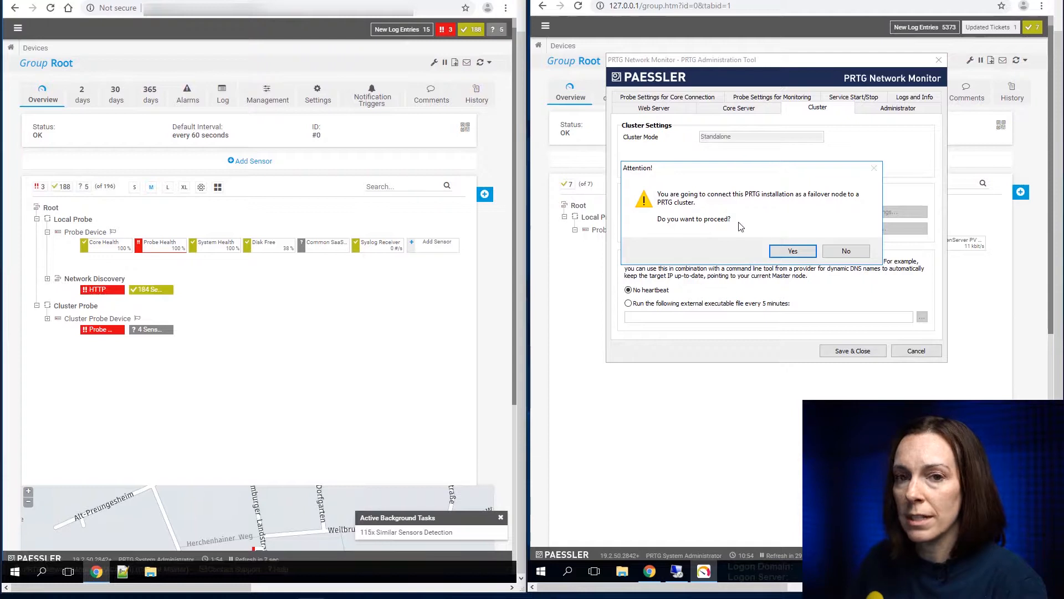
left_click(792, 251)
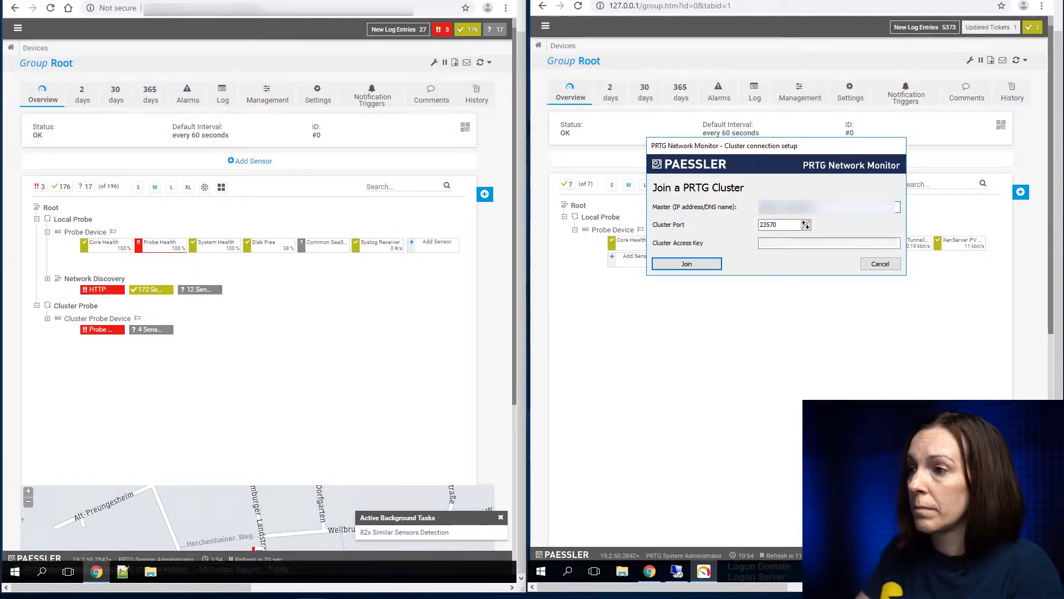
Step: Paste the cluster access key and join the cluster on port 23570, acknowledging the failover node notice
left_click(777, 245)
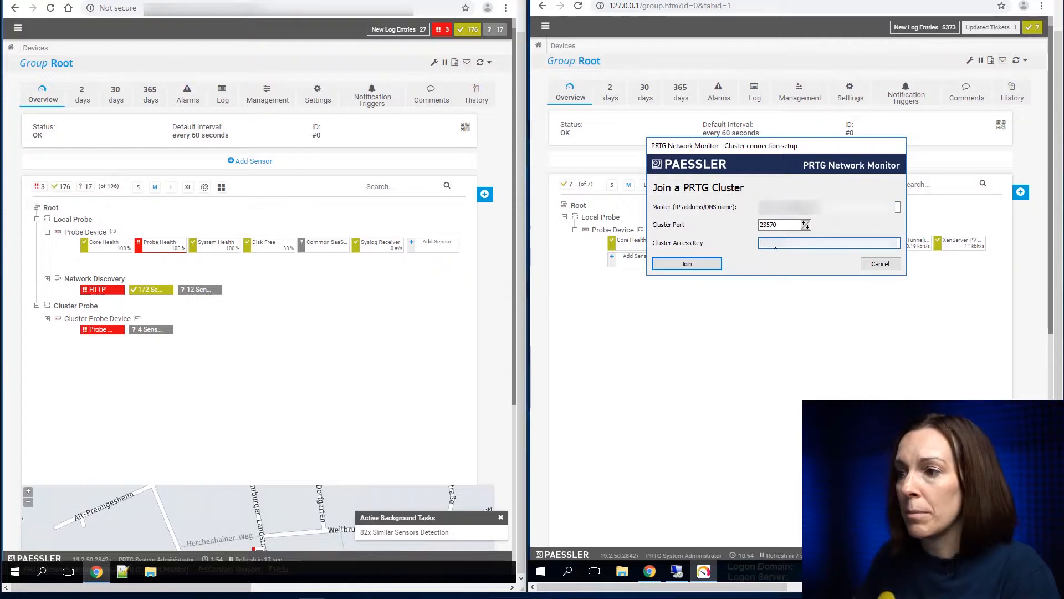
right_click(775, 244)
left_click(798, 293)
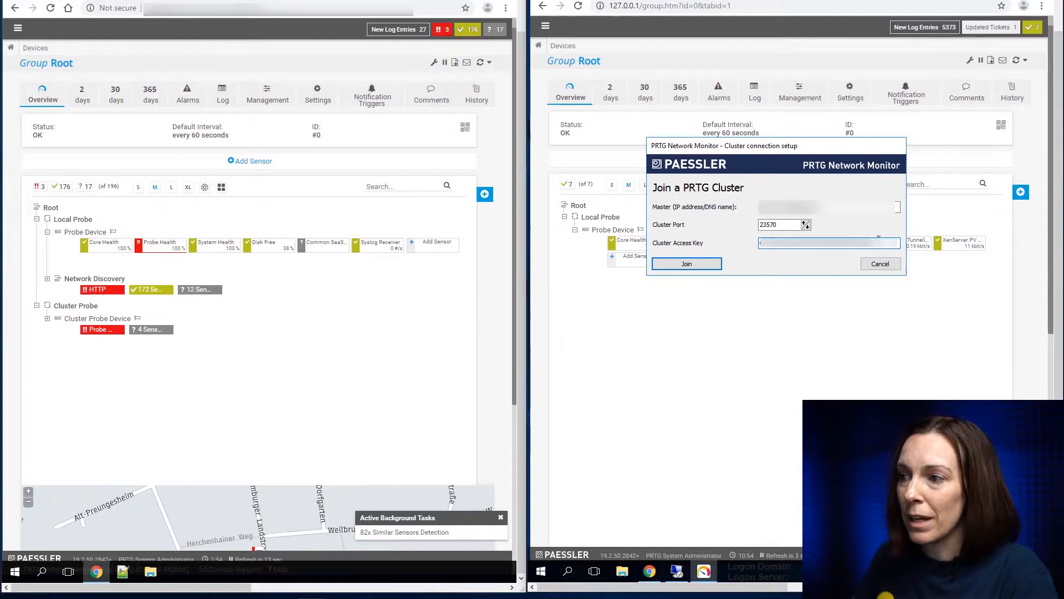
left_click(680, 268)
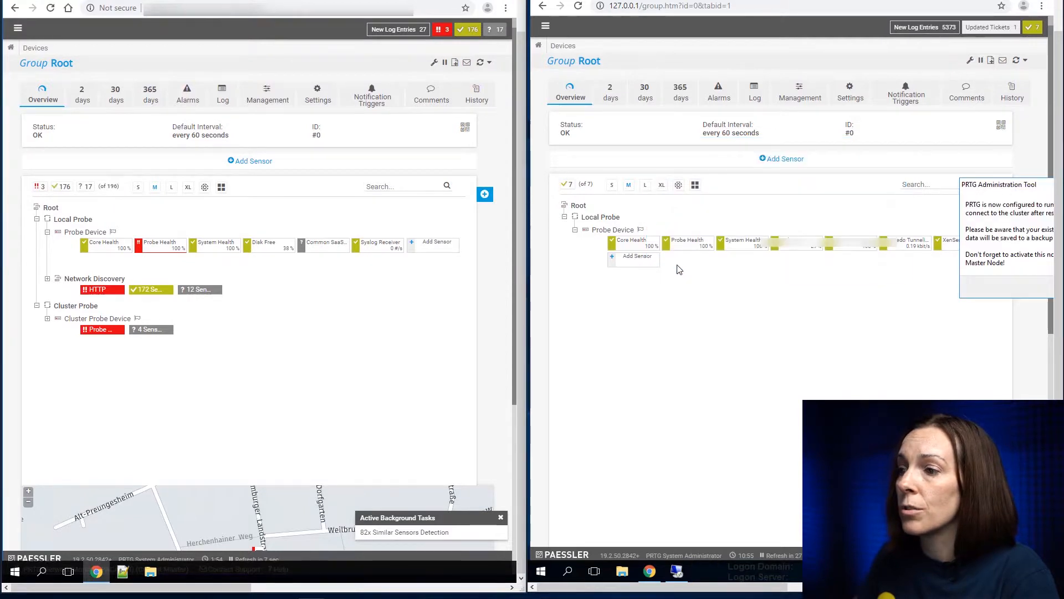
left_click_drag(978, 193, 678, 183)
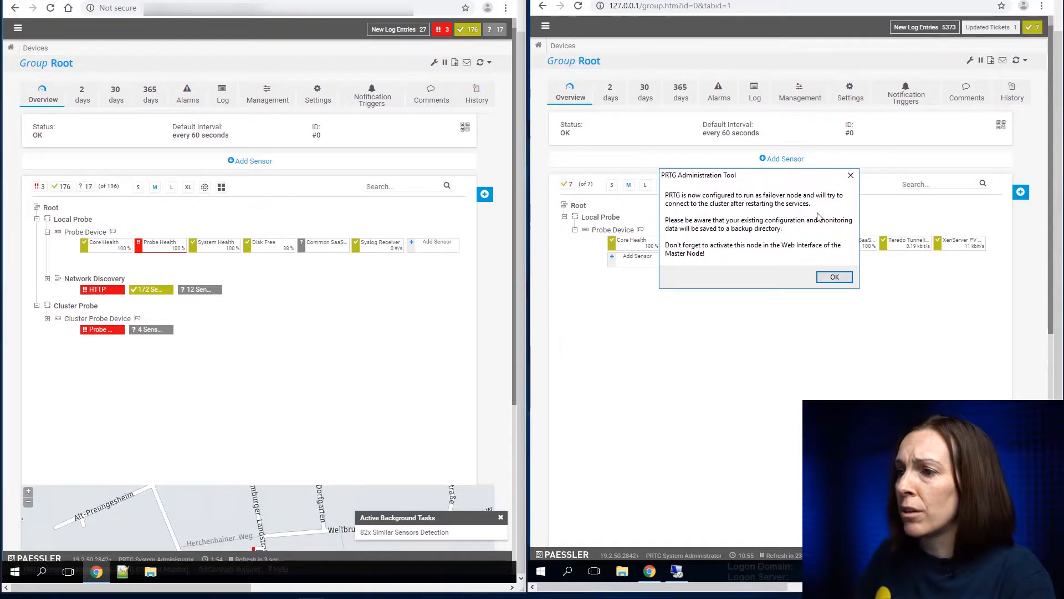
left_click(835, 277)
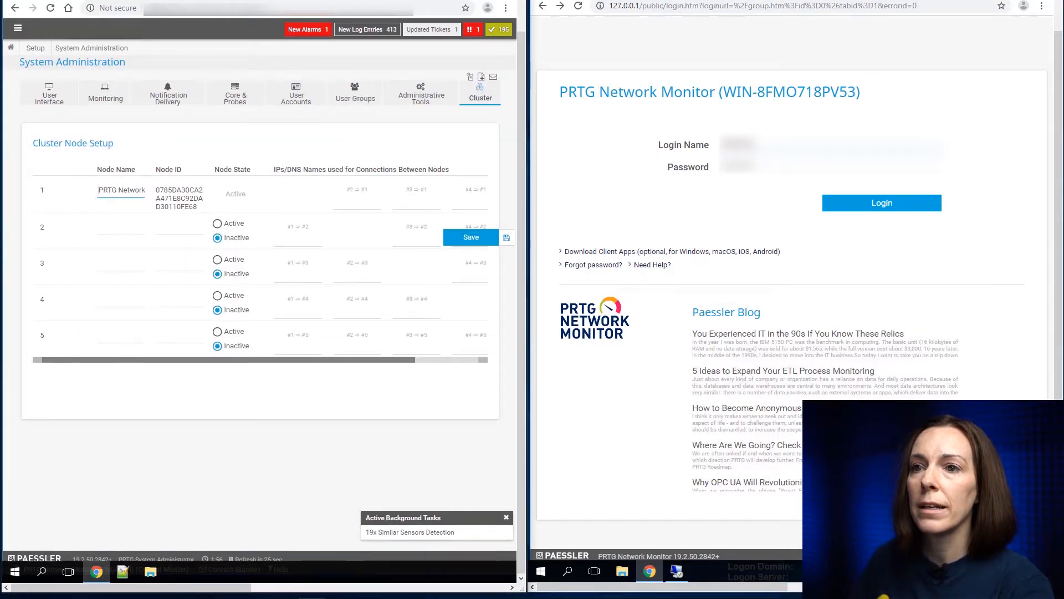
Step: Reopen the master's Cluster Node Setup, set node 2 to Active and save the settings
left_click(15, 8)
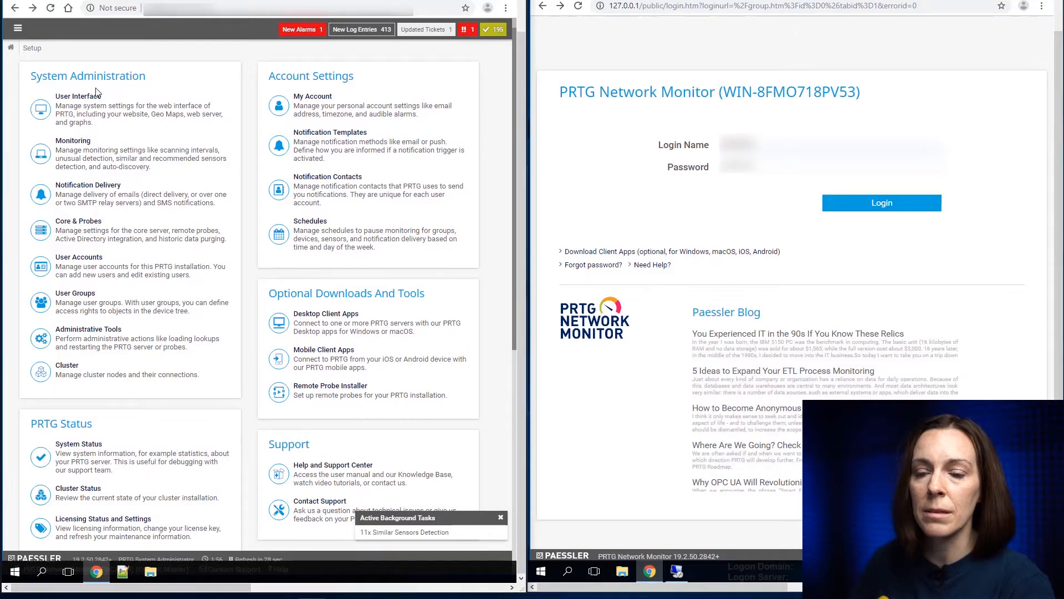
left_click(67, 365)
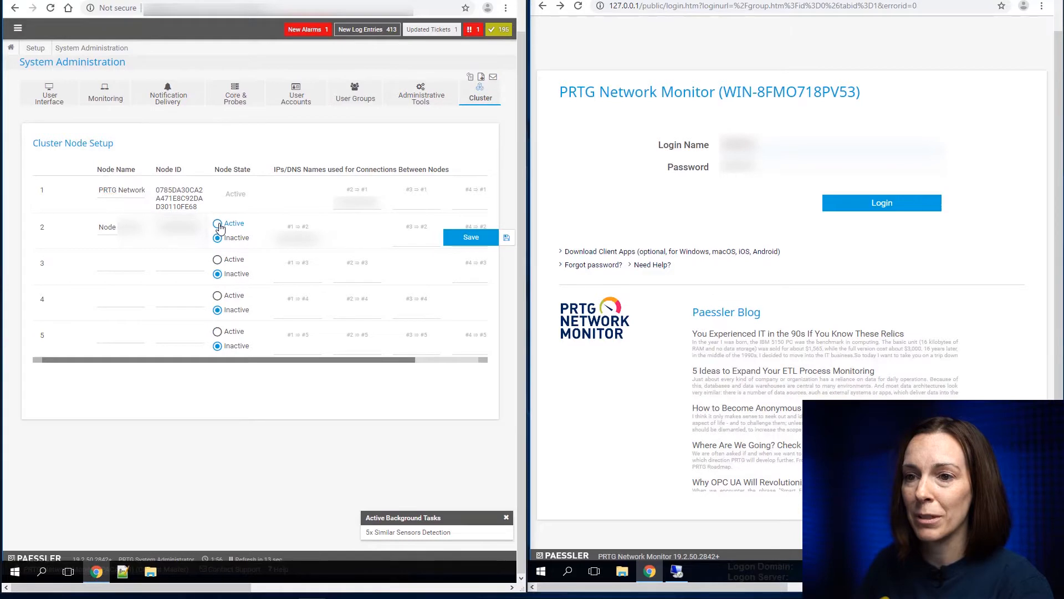
left_click(470, 238)
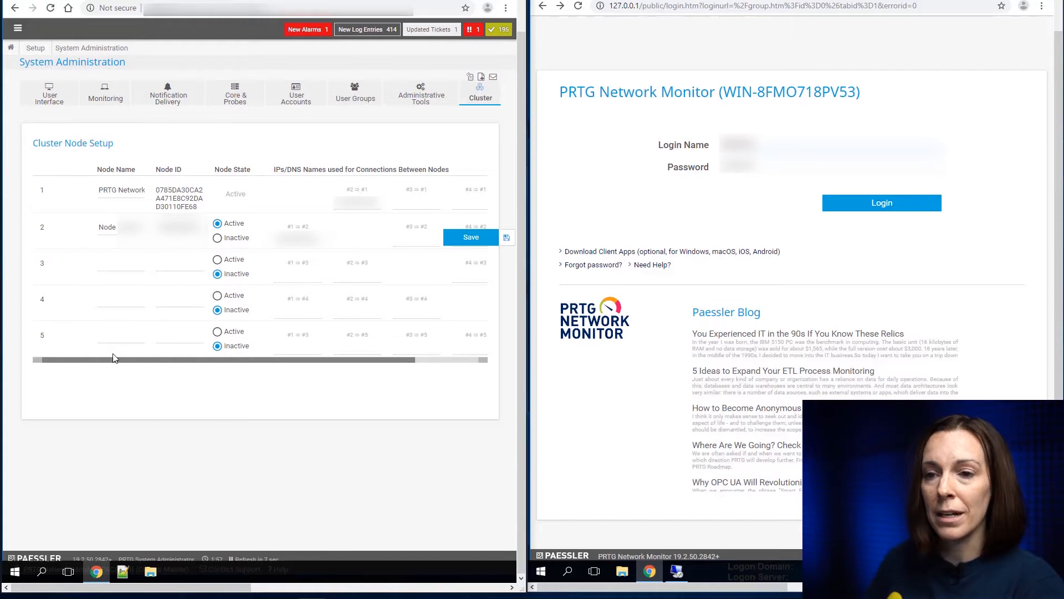
left_click(473, 237)
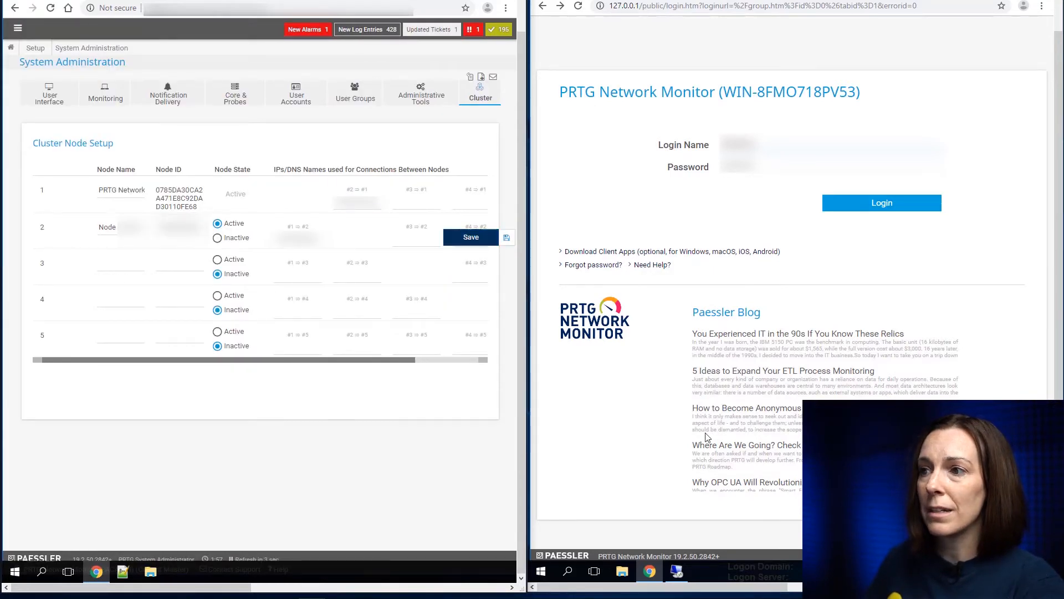
Step: Log in to the failover node's web interface and open the device overview on the master server
left_click(874, 209)
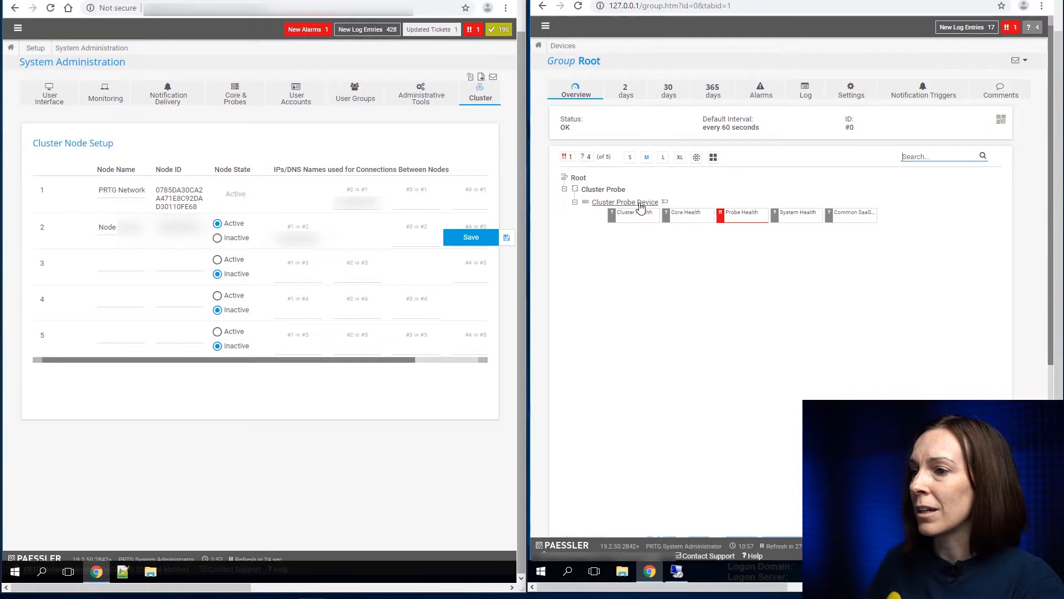
left_click(68, 7)
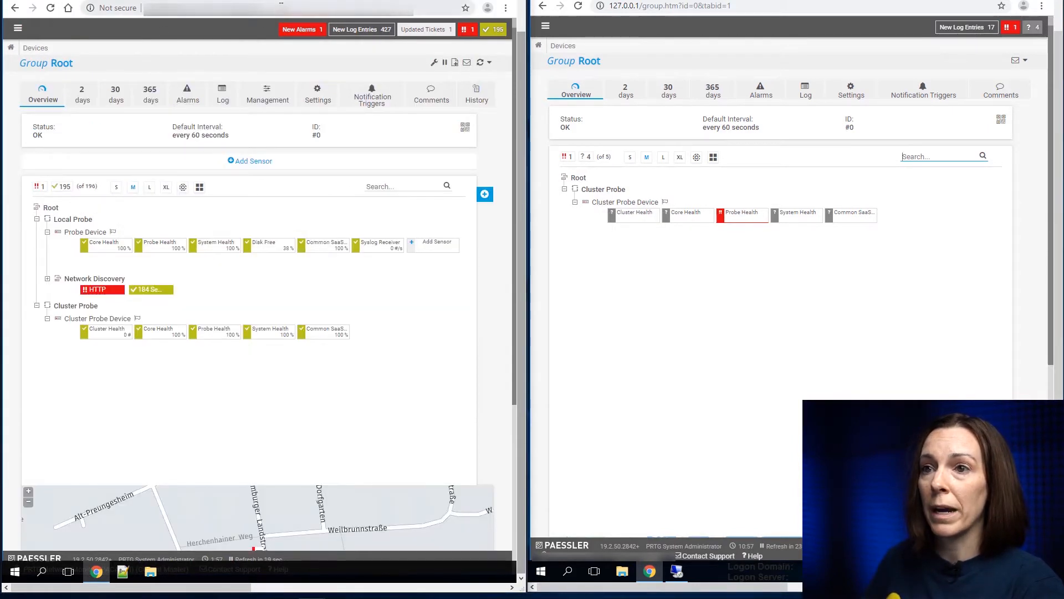